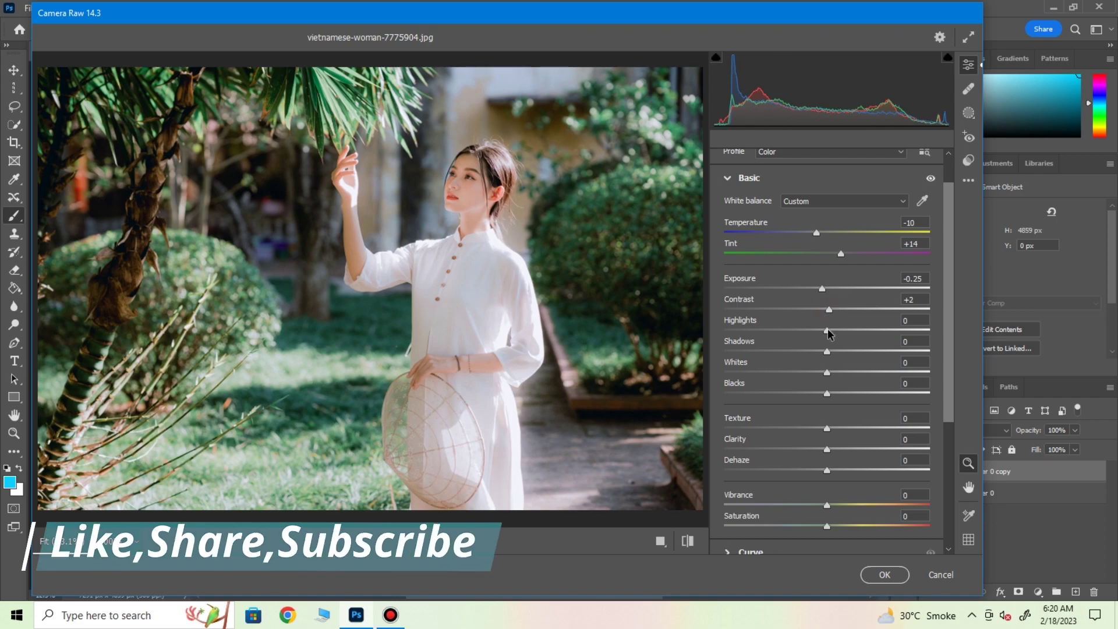
- Set the photo's Highlights to -39, Shadows to -49, Whites to -23 and Blacks to -32 in Camera Raw
{"action": "left_click_drag", "start_coordinate": [793, 331], "coordinate": [791, 332]}
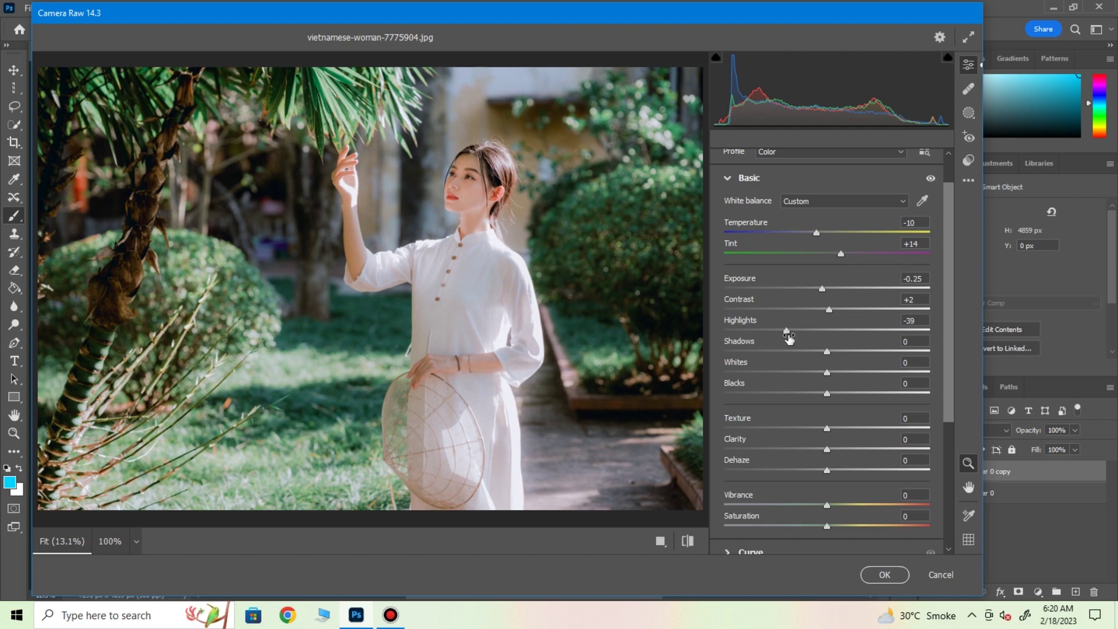
{"action": "left_click_drag", "start_coordinate": [792, 353], "coordinate": [776, 352]}
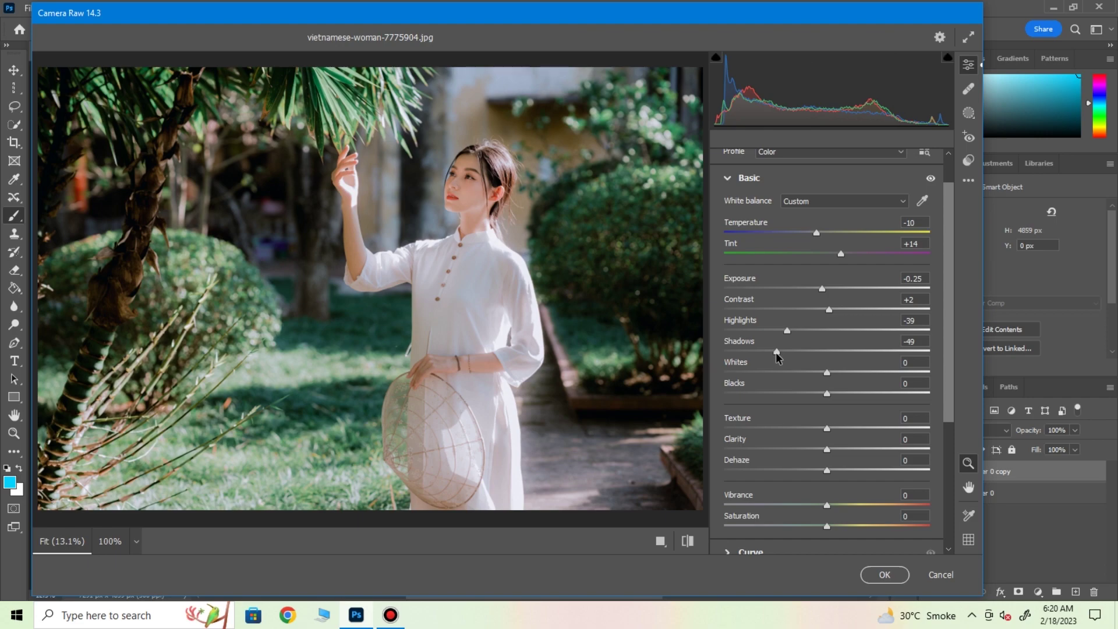
{"action": "left_click", "coordinate": [797, 373]}
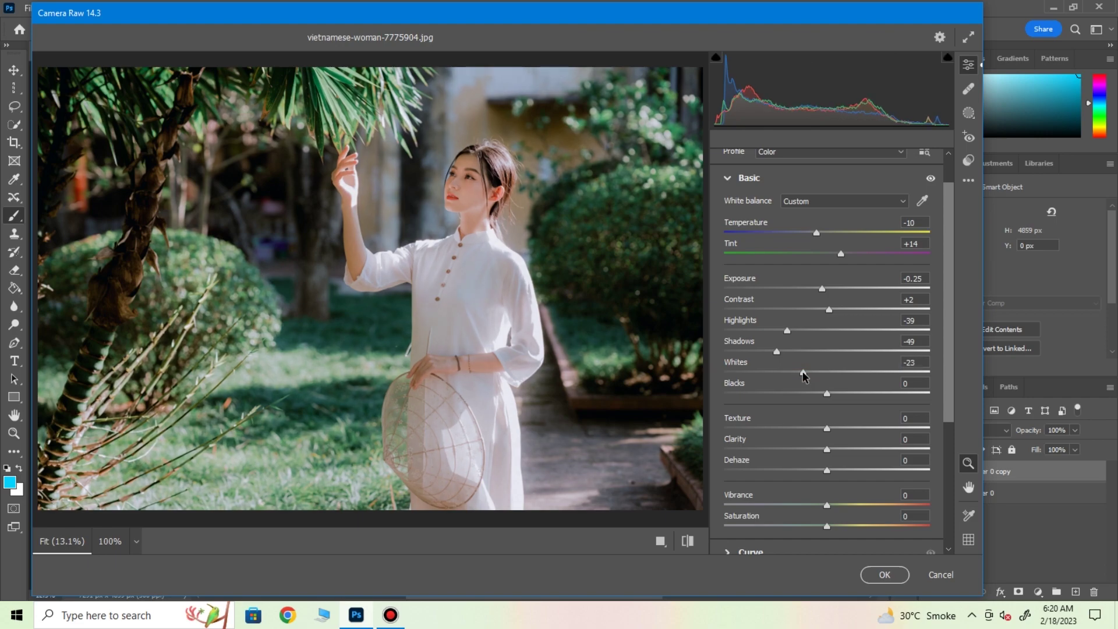
{"action": "left_click_drag", "start_coordinate": [815, 393], "coordinate": [795, 396]}
- Set Texture to +5, Clarity to -23, Vibrance to -15 and Saturation to +2 in the basic adjustments
{"action": "scroll", "coordinate": [797, 391], "scroll_direction": "down", "scroll_amount": 3}
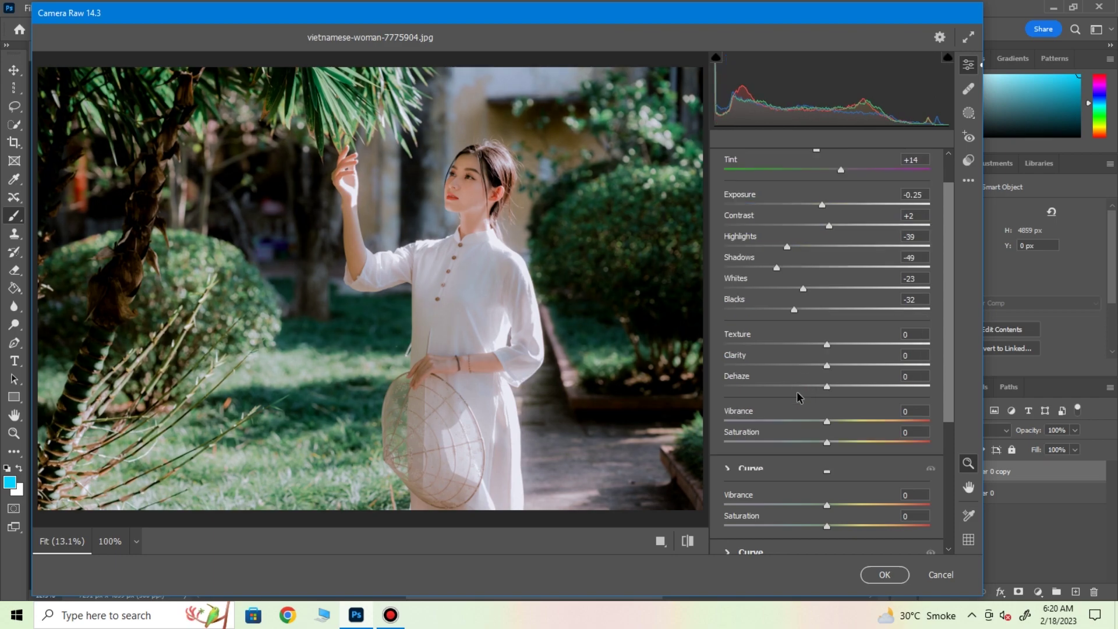
{"action": "left_click_drag", "start_coordinate": [826, 347], "coordinate": [803, 365]}
{"action": "scroll", "coordinate": [806, 365], "scroll_direction": "down", "scroll_amount": 3}
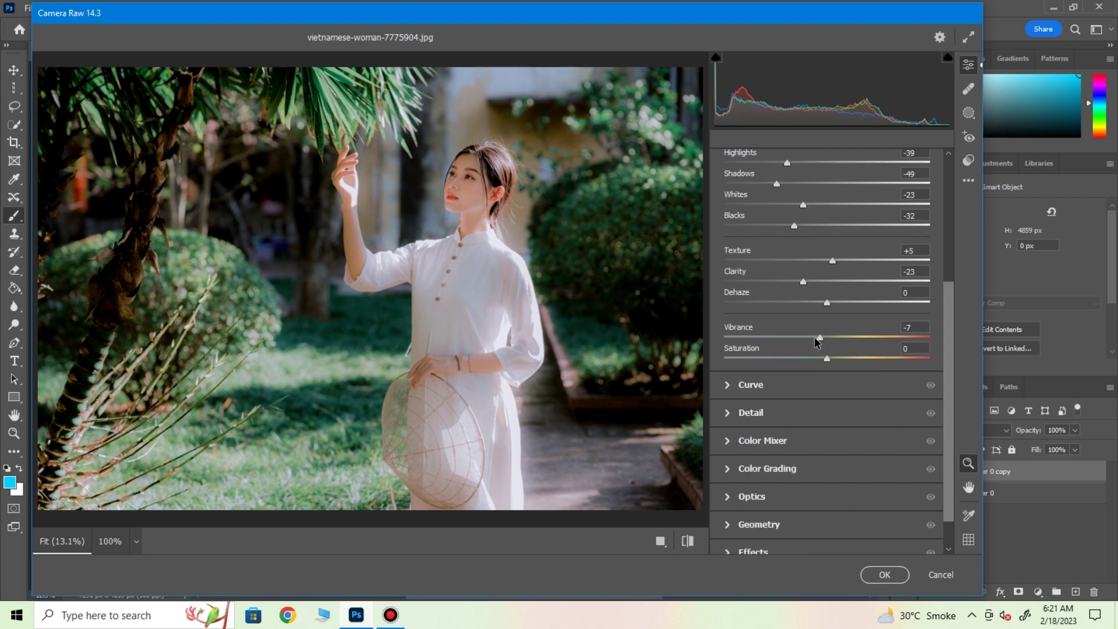
{"action": "left_click_drag", "start_coordinate": [814, 341], "coordinate": [810, 341]}
{"action": "left_click", "coordinate": [827, 359]}
{"action": "left_click_drag", "start_coordinate": [827, 359], "coordinate": [829, 358]}
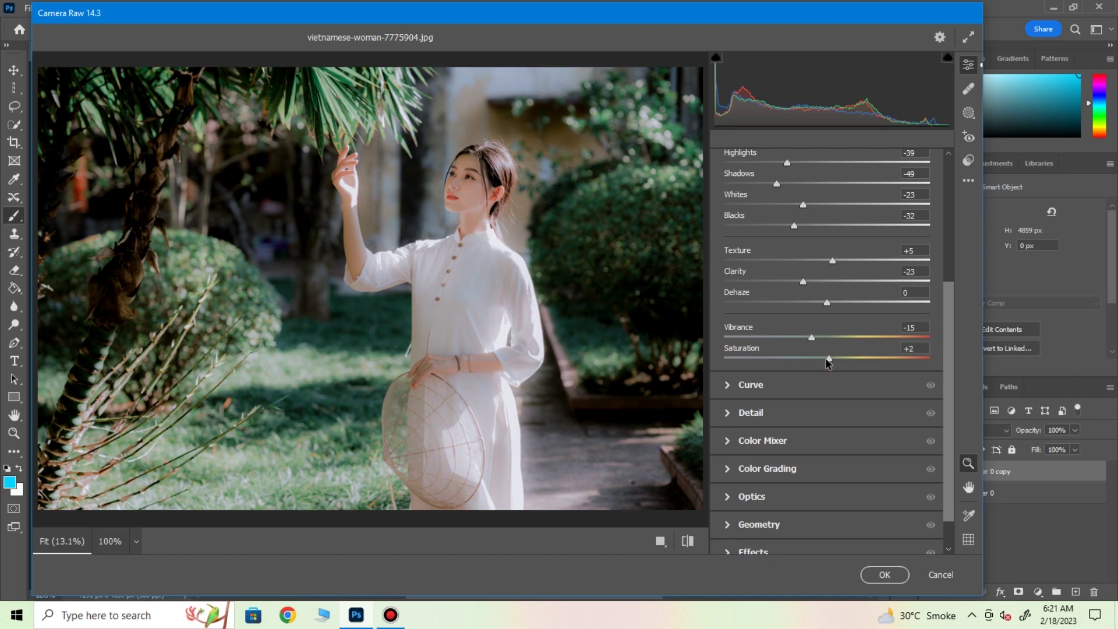
{"action": "left_click_drag", "start_coordinate": [427, 22], "coordinate": [427, 34]}
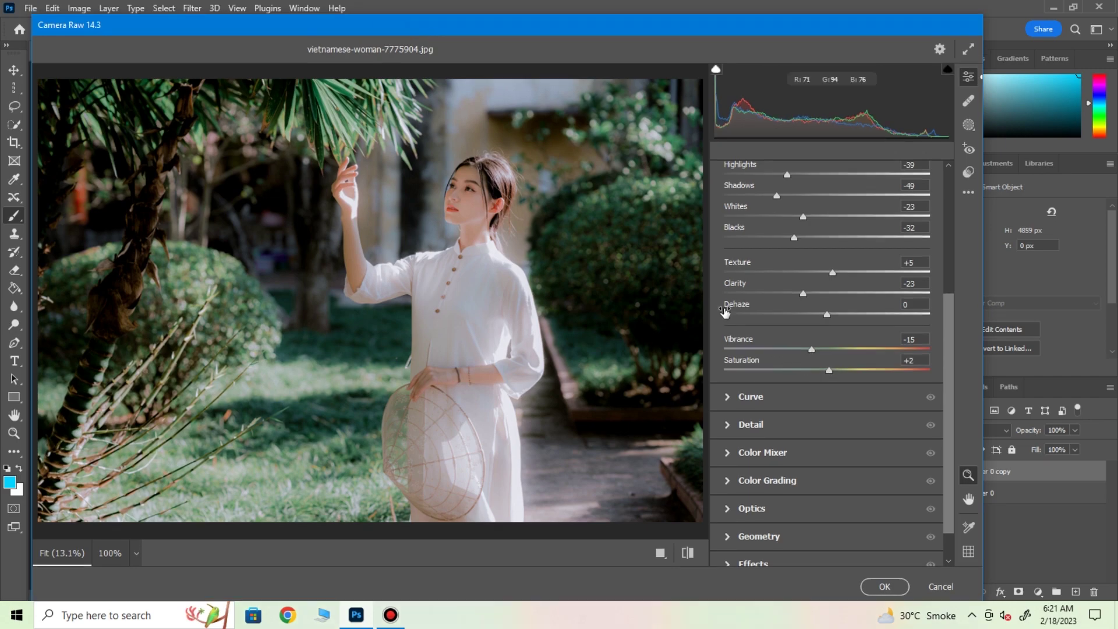
- In the Color Mixer, set the hue of Reds to +5, Yellows to -2, Greens to -18 and Aquas to -35, and lower Blues
{"action": "scroll", "coordinate": [757, 361], "scroll_direction": "down", "scroll_amount": 1}
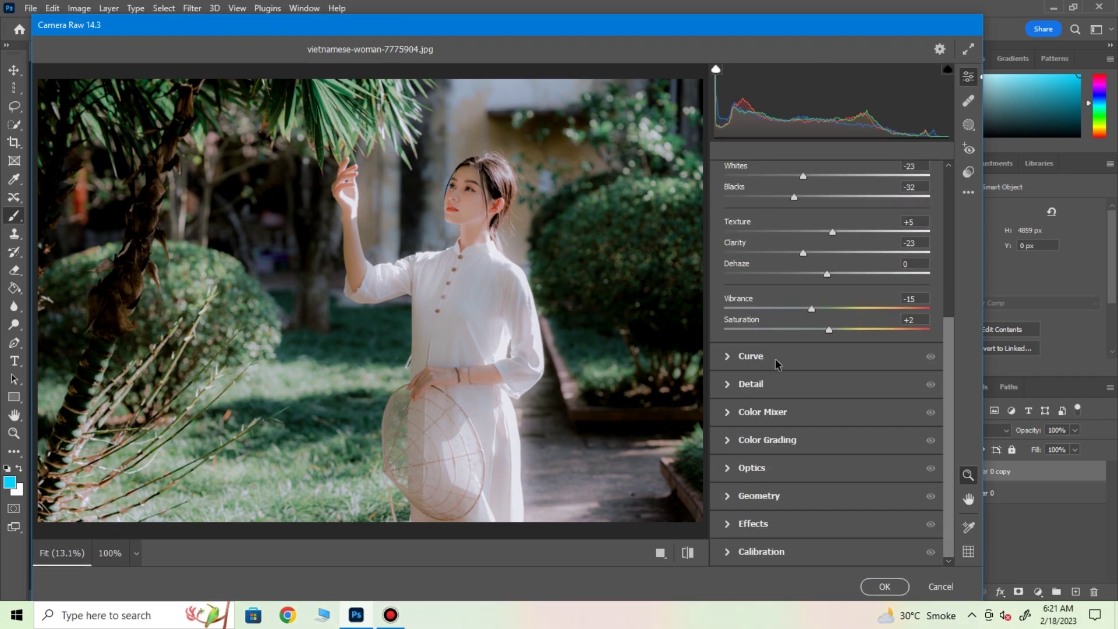
{"action": "left_click", "coordinate": [728, 411]}
{"action": "scroll", "coordinate": [744, 356], "scroll_direction": "down", "scroll_amount": 2}
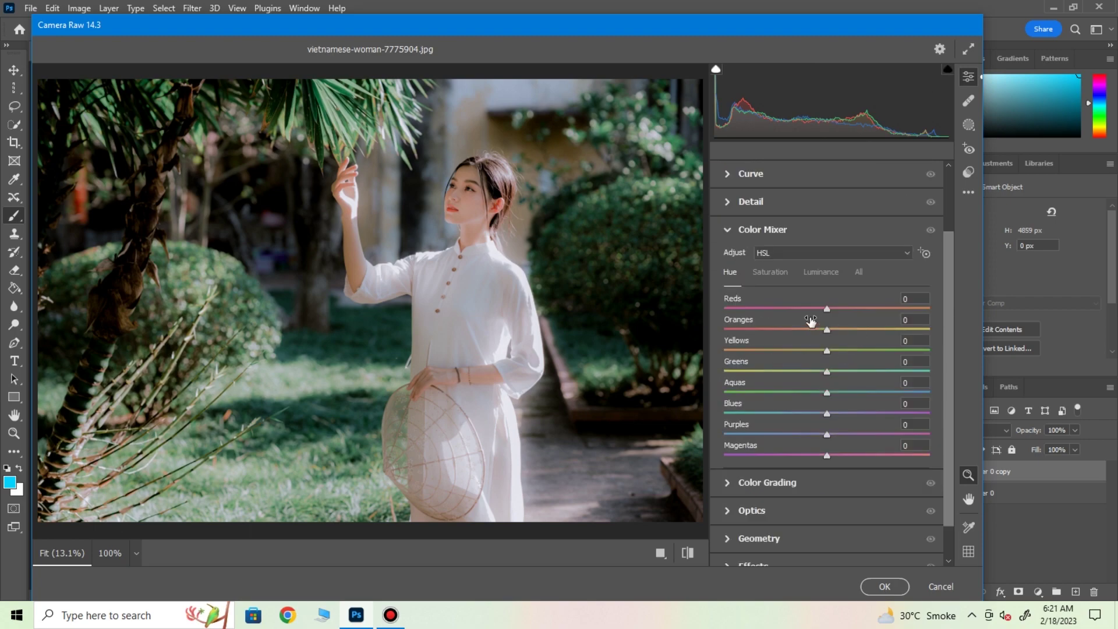
{"action": "left_click_drag", "start_coordinate": [830, 313], "coordinate": [825, 350]}
{"action": "left_click_drag", "start_coordinate": [804, 398], "coordinate": [804, 398]}
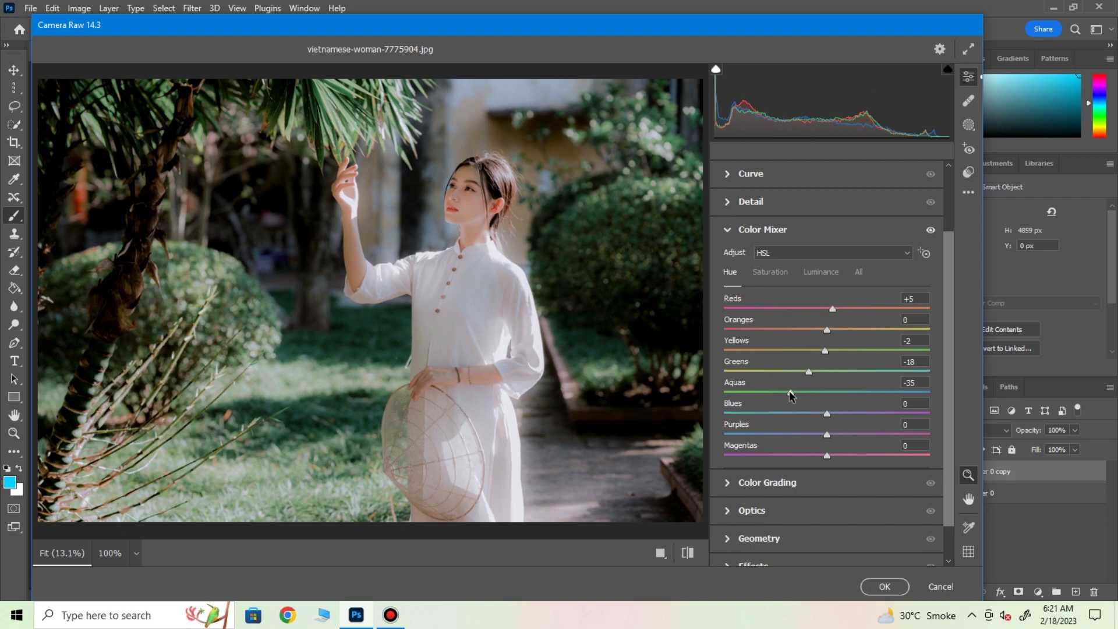
{"action": "left_click_drag", "start_coordinate": [827, 414], "coordinate": [831, 414]}
{"action": "left_click_drag", "start_coordinate": [831, 414], "coordinate": [795, 415]}
- Lower the greens and aquas saturation, and set luminance to Reds -36, Yellows -53, Greens -24, Aquas -37, Blues +4 and Purples +14
{"action": "left_click", "coordinate": [760, 270]}
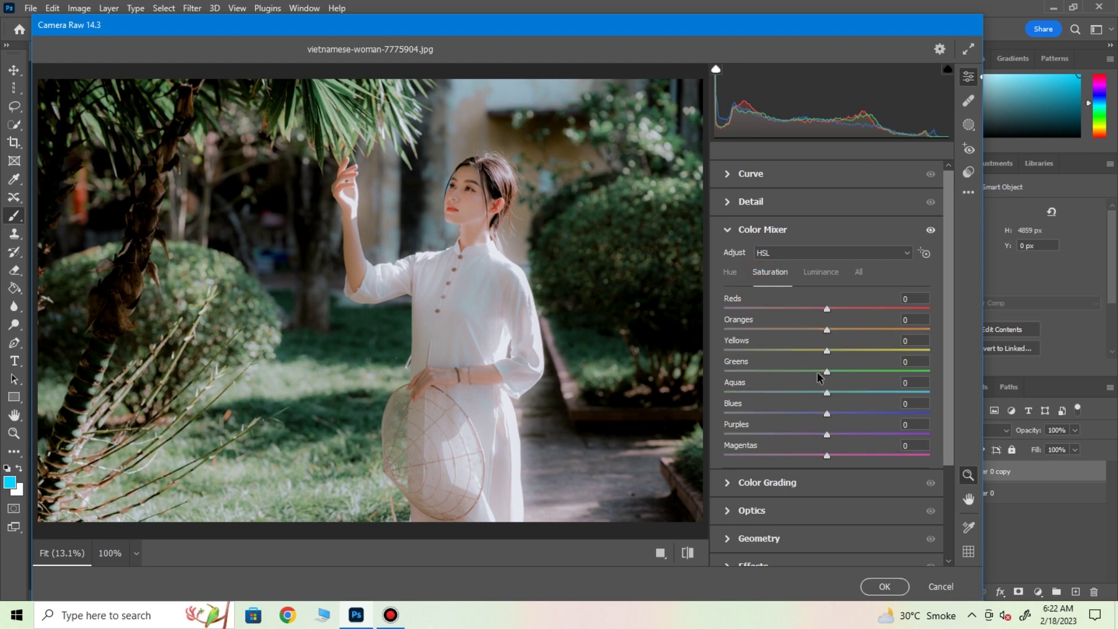
{"action": "left_click_drag", "start_coordinate": [809, 377], "coordinate": [806, 390]}
{"action": "left_click", "coordinate": [818, 275]}
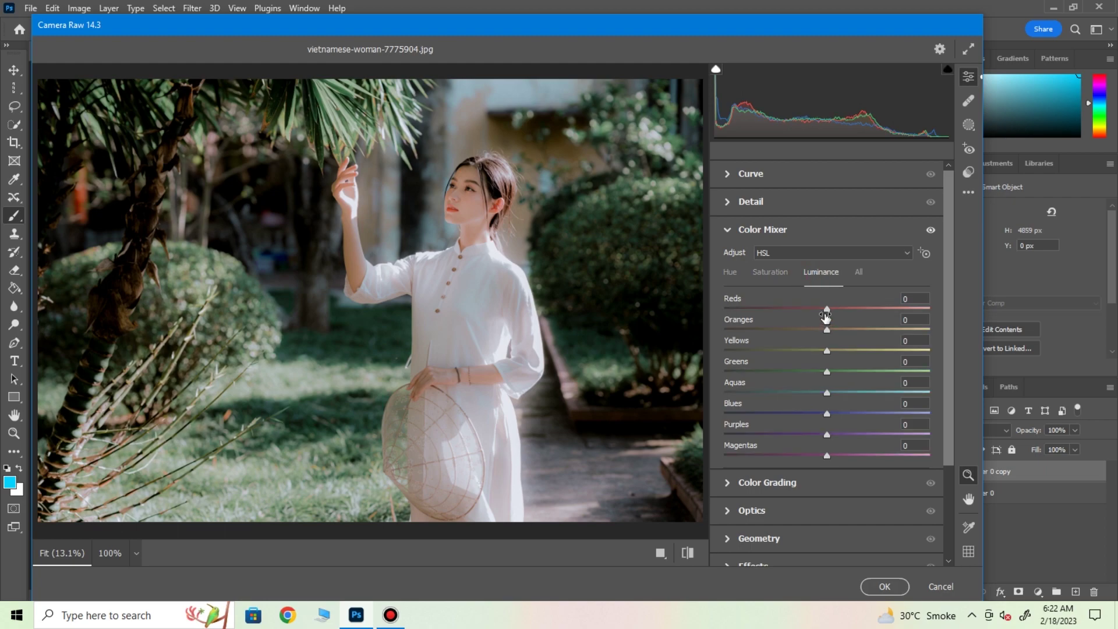
{"action": "left_click_drag", "start_coordinate": [830, 308], "coordinate": [789, 316]}
{"action": "left_click_drag", "start_coordinate": [828, 351], "coordinate": [842, 434]}
{"action": "scroll", "coordinate": [745, 402], "scroll_direction": "down", "scroll_amount": 1}
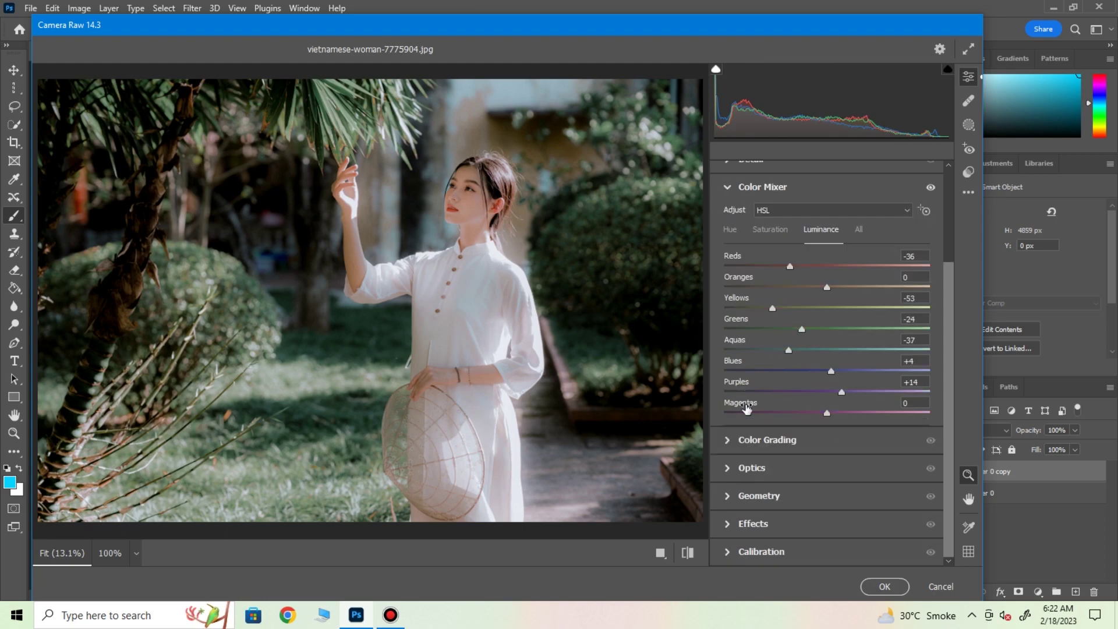
- Compare the before and after views and apply the Camera Raw adjustments to the layer copy
{"action": "left_click", "coordinate": [687, 552]}
{"action": "left_click", "coordinate": [687, 552]}
{"action": "left_click", "coordinate": [885, 587]}
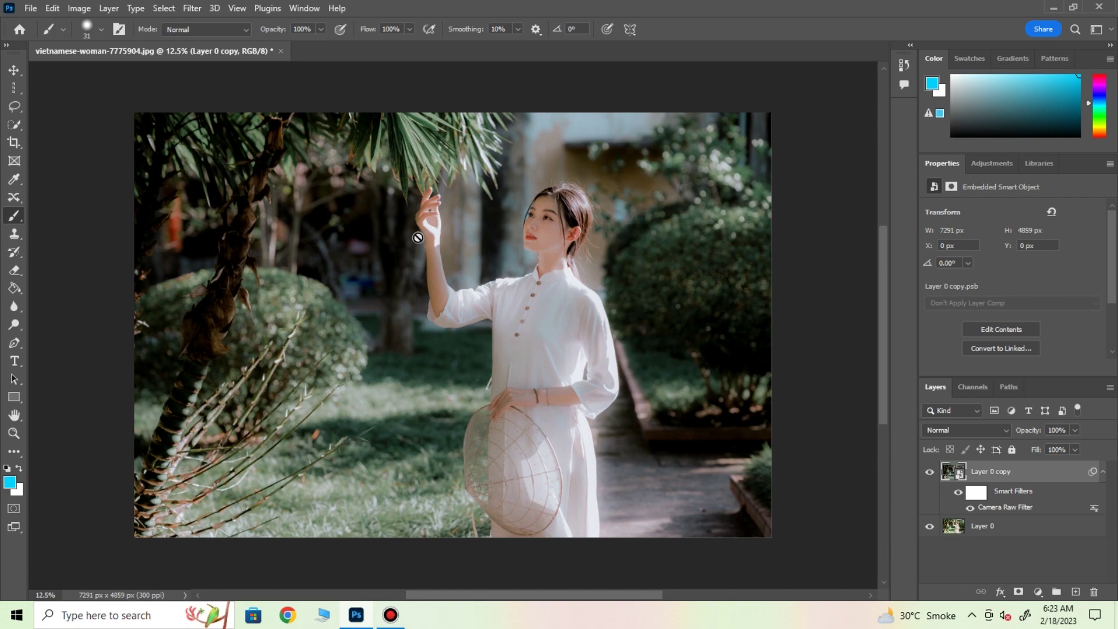
- Open the Color Efex Pro 4 filter for the layer copy
{"action": "left_click", "coordinate": [192, 8]}
{"action": "mouse_move", "coordinate": [278, 327]}
{"action": "left_click", "coordinate": [381, 340]}
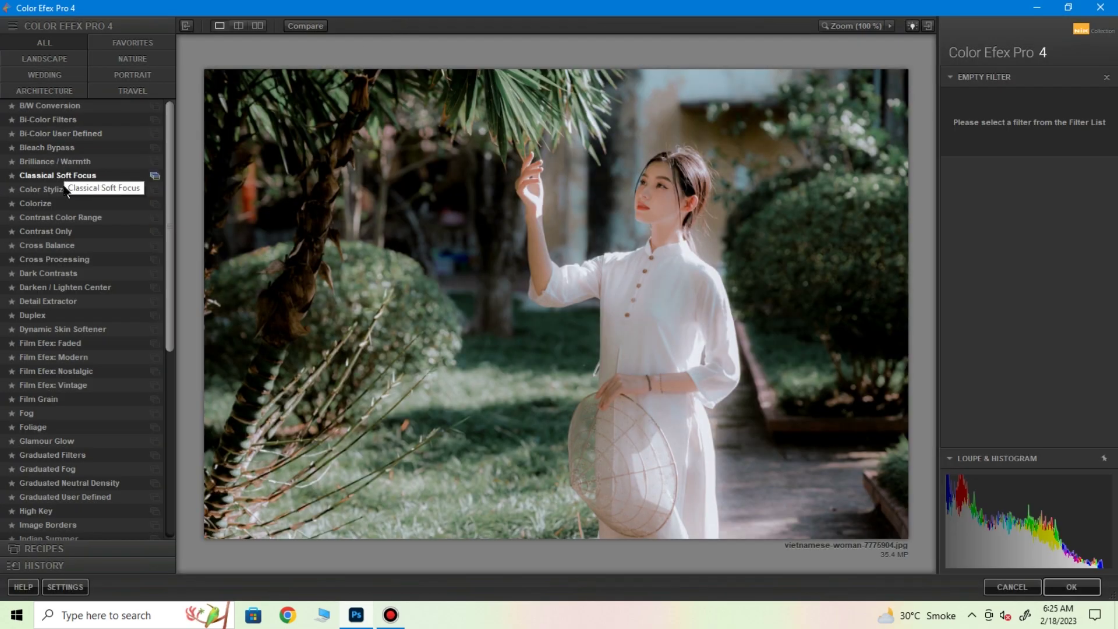
- Apply the Cross Balance filter with the Daylight To Tungsten (3) option at 36% strength
{"action": "left_click", "coordinate": [64, 245]}
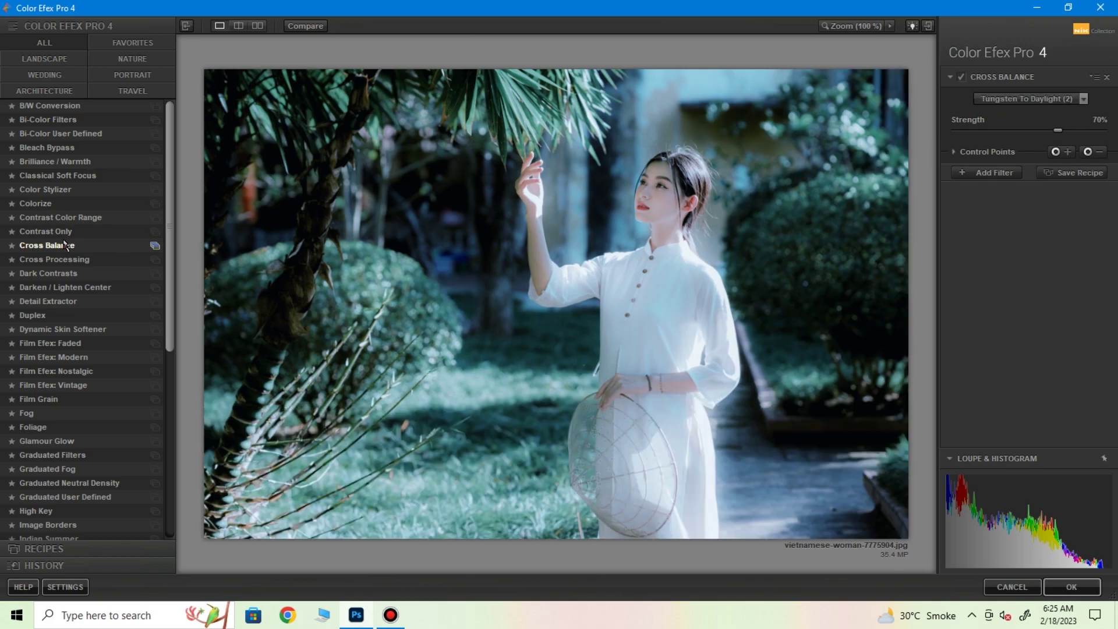
{"action": "left_click", "coordinate": [1025, 111]}
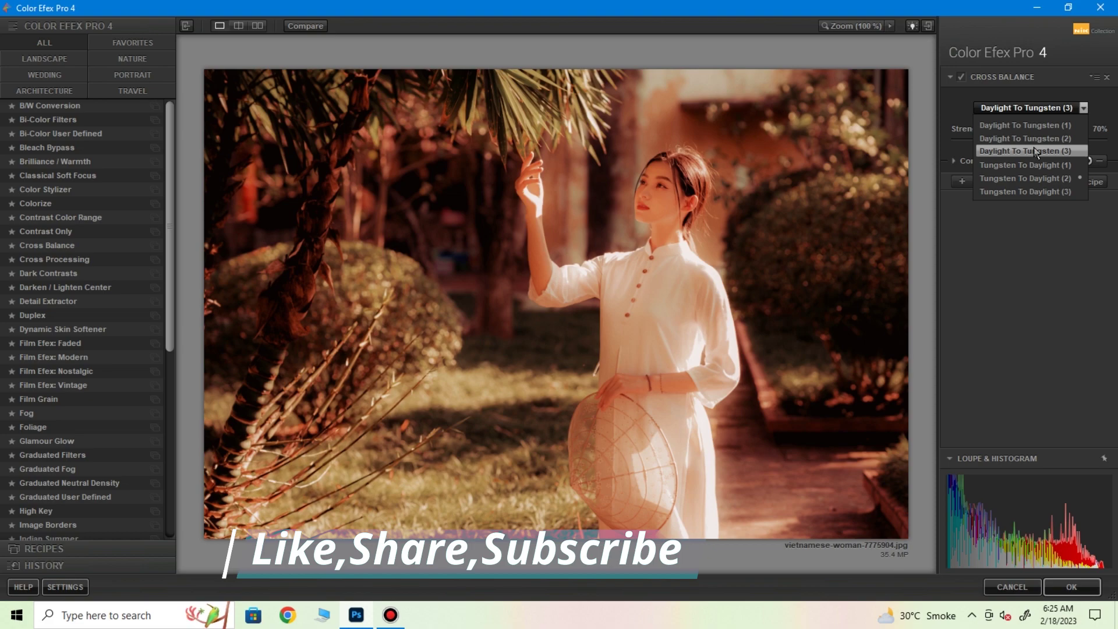
{"action": "left_click", "coordinate": [1035, 152]}
{"action": "left_click_drag", "start_coordinate": [1033, 142], "coordinate": [1008, 138]}
- Add a Cross Processing filter using method L03 at 35% strength
{"action": "left_click", "coordinate": [991, 182]}
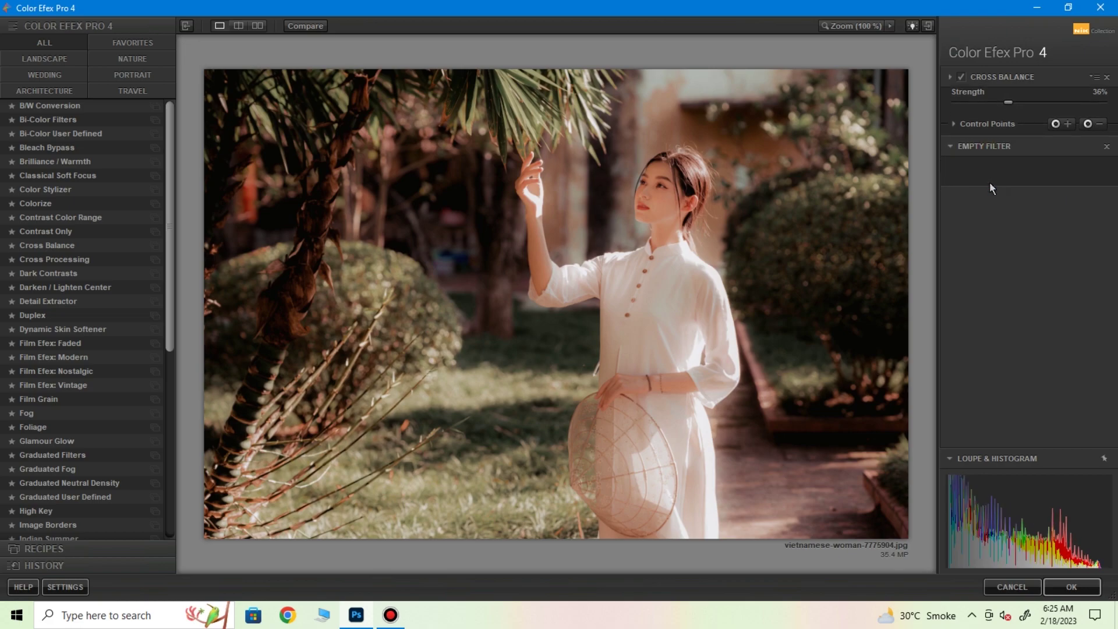
{"action": "left_click", "coordinate": [44, 258]}
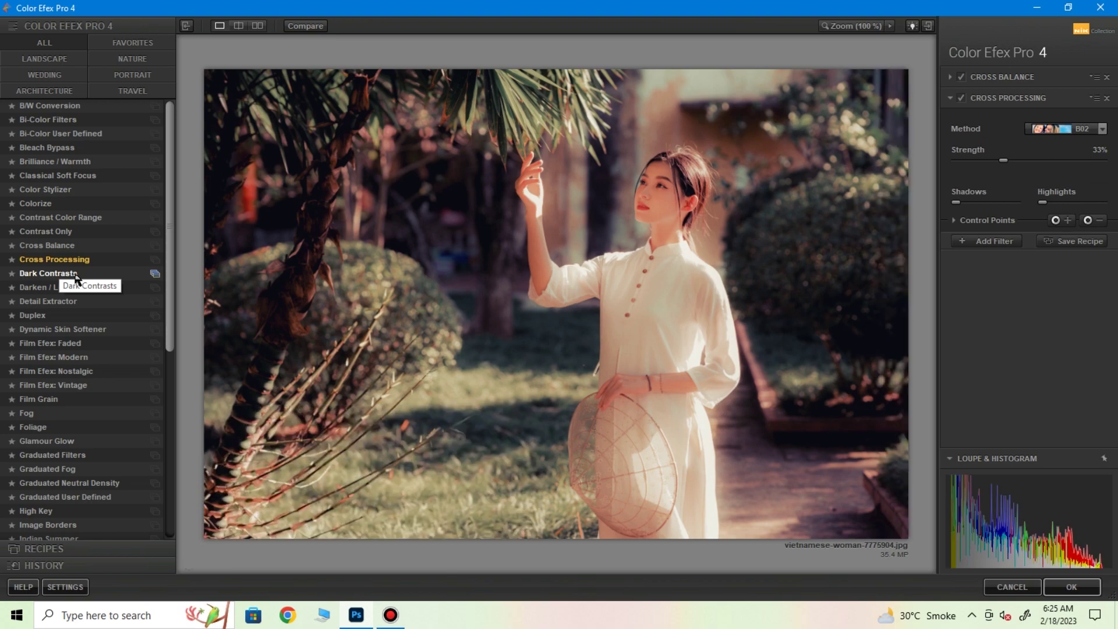
{"action": "left_click", "coordinate": [1103, 129]}
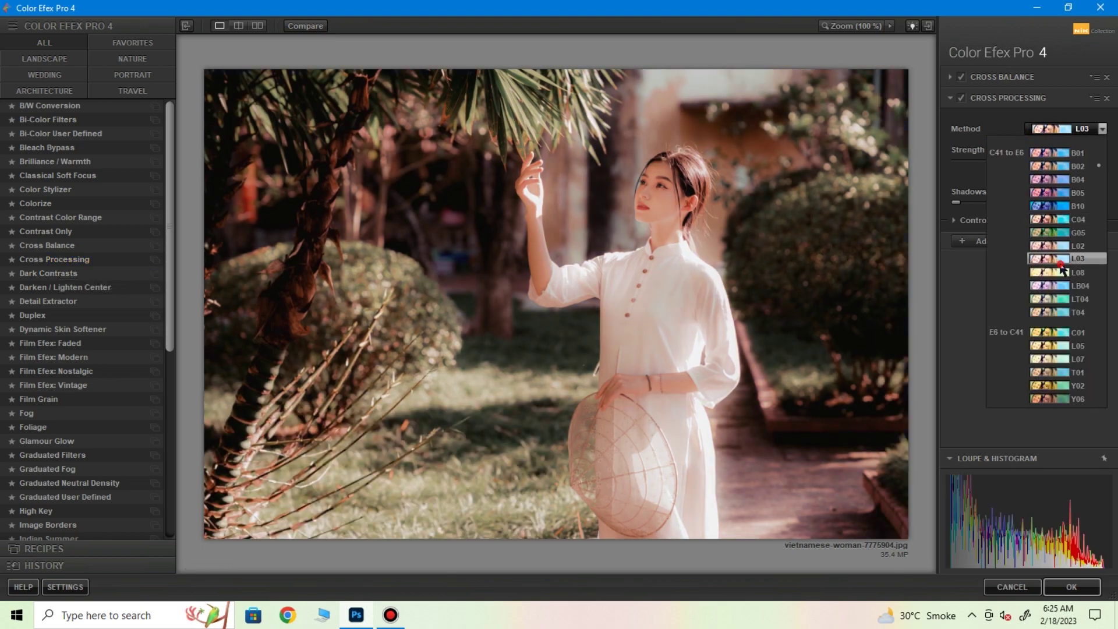
{"action": "left_click", "coordinate": [1061, 261]}
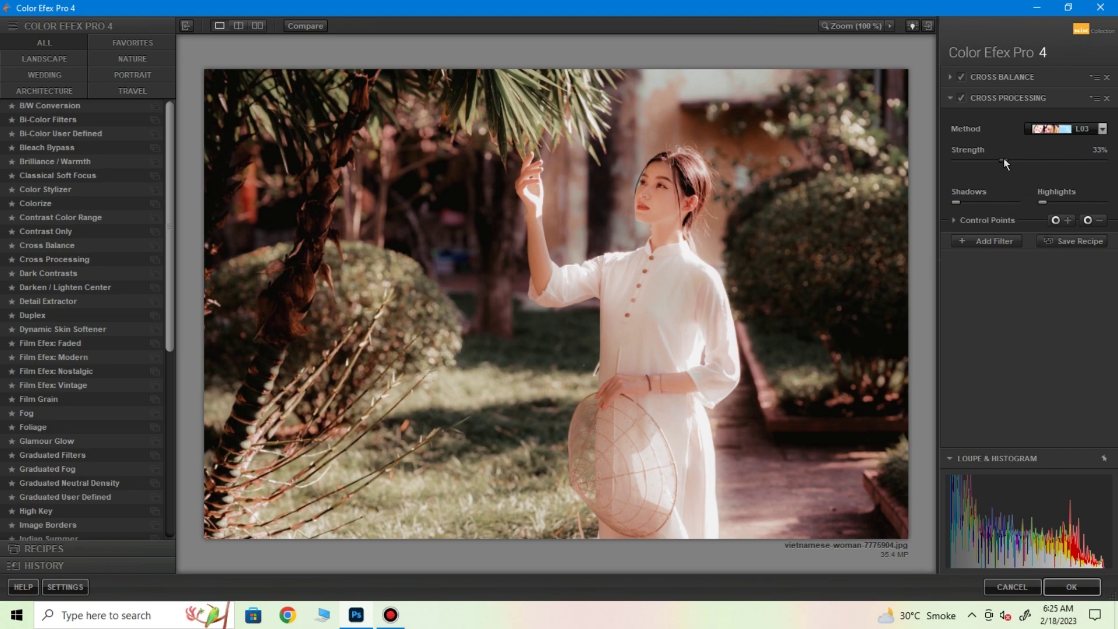
{"action": "left_click_drag", "start_coordinate": [1004, 159], "coordinate": [1010, 159]}
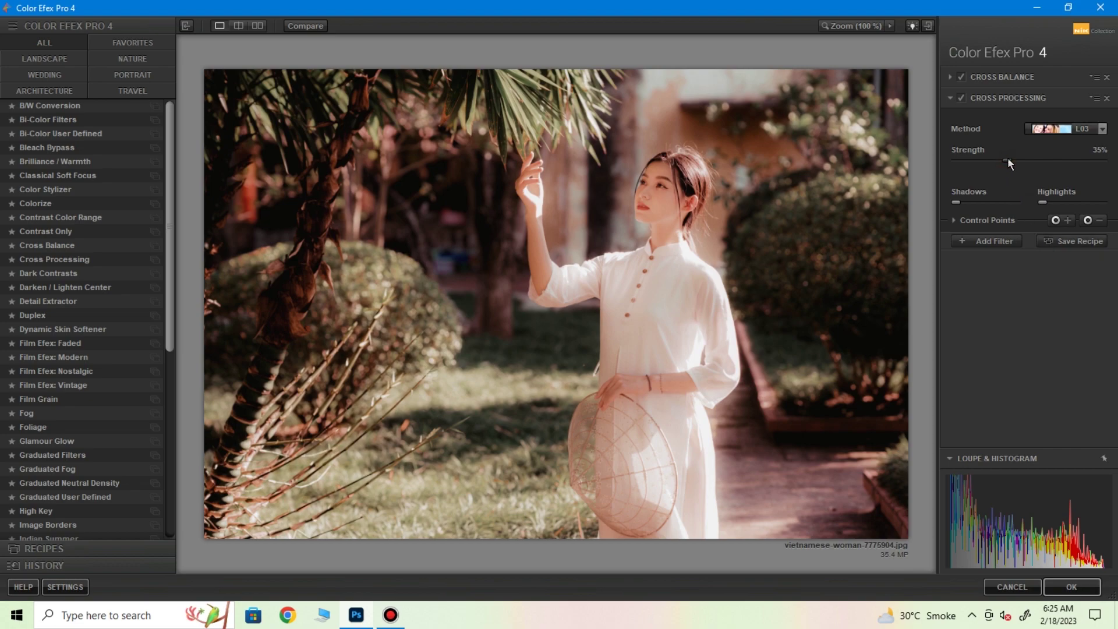
- Add a Film Efex: Vintage filter with Film Type 7
{"action": "left_click", "coordinate": [983, 241]}
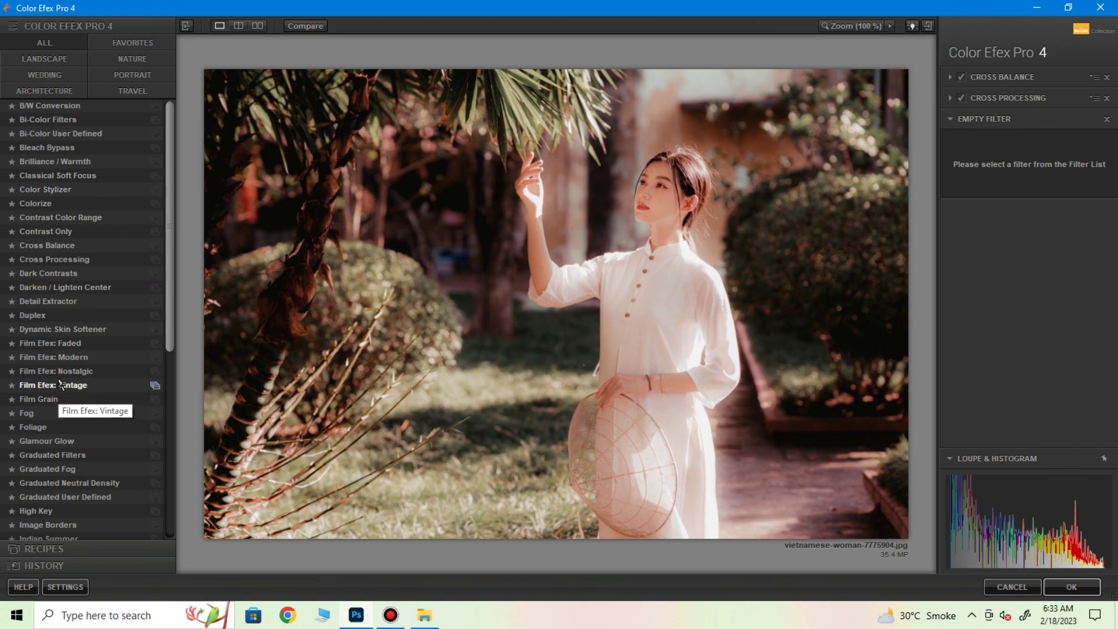
{"action": "left_click", "coordinate": [60, 384]}
{"action": "left_click", "coordinate": [1049, 297]}
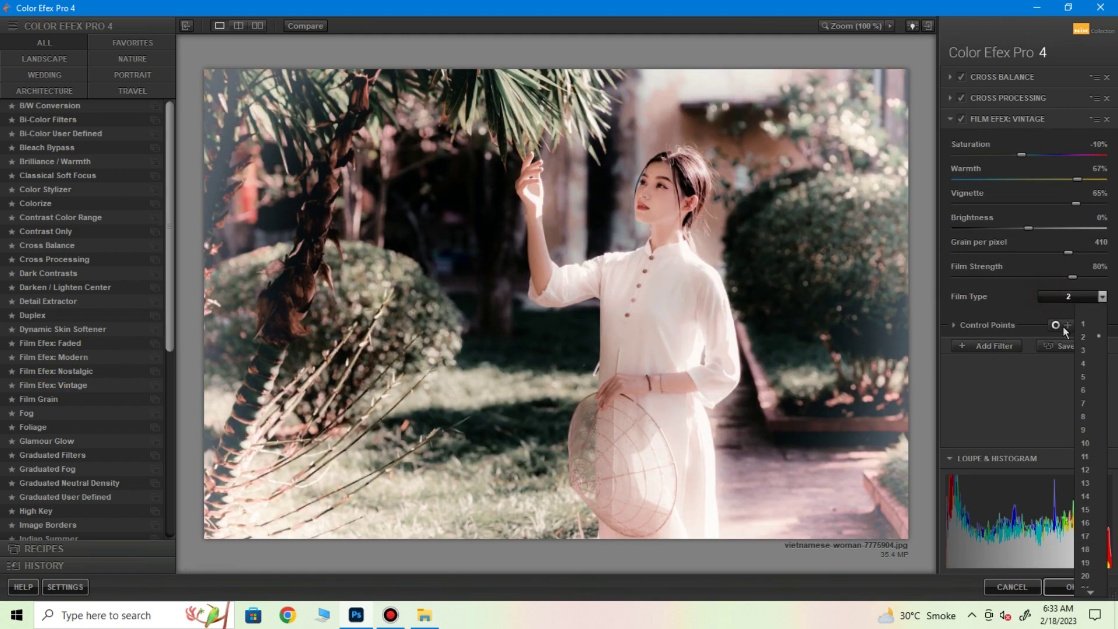
{"action": "left_click", "coordinate": [1084, 404]}
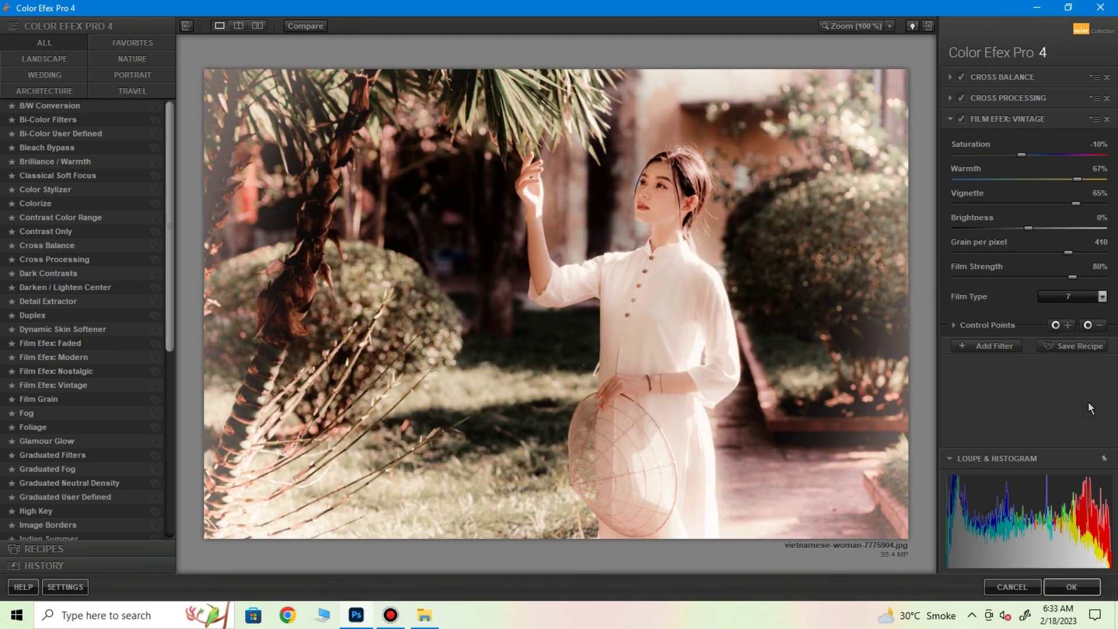
- Set the vintage filter's Saturation to -15%, Warmth to -4%, Vignette to 28% and Brightness to 2%
{"action": "left_click_drag", "start_coordinate": [1020, 153], "coordinate": [1018, 153]}
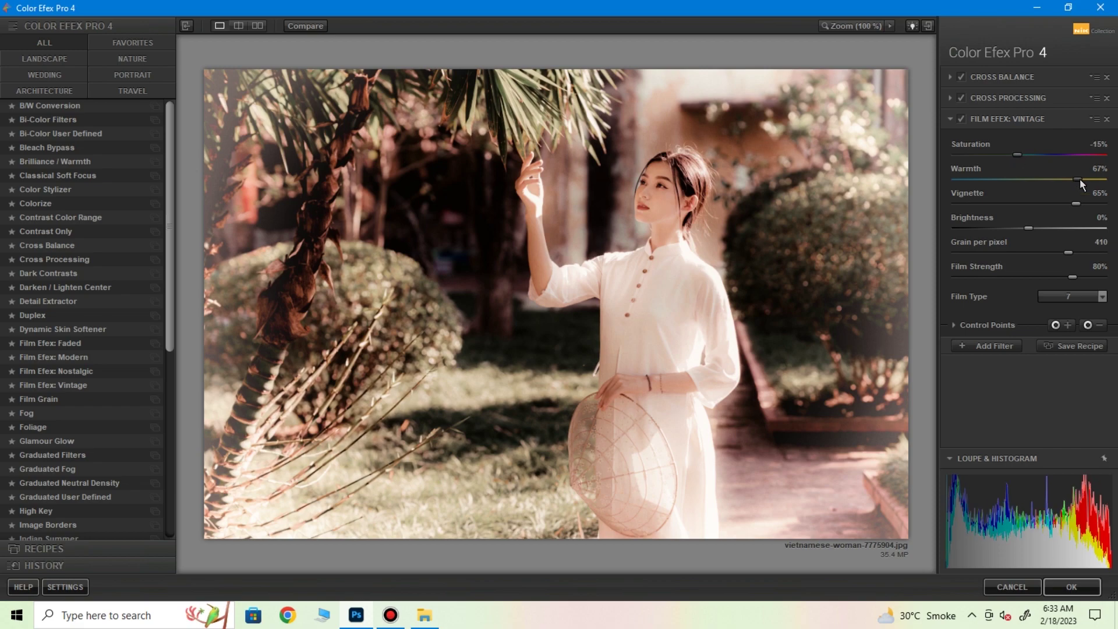
{"action": "left_click_drag", "start_coordinate": [1080, 179], "coordinate": [1036, 187]}
{"action": "mouse_move", "coordinate": [1052, 204]}
{"action": "left_mouse_down"}
{"action": "mouse_move", "coordinate": [1030, 203]}
{"action": "mouse_move", "coordinate": [1052, 205]}
{"action": "left_mouse_up"}
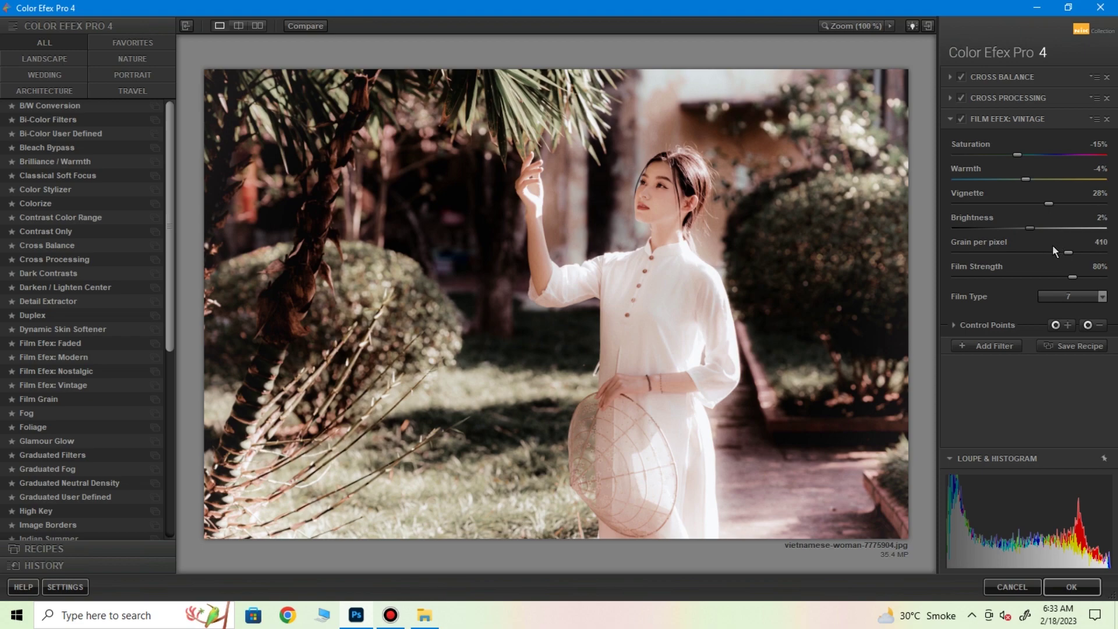
- Add a White Neutralizer filter with its default settings and apply the whole filter stack to the layer copy
{"action": "left_click", "coordinate": [987, 345]}
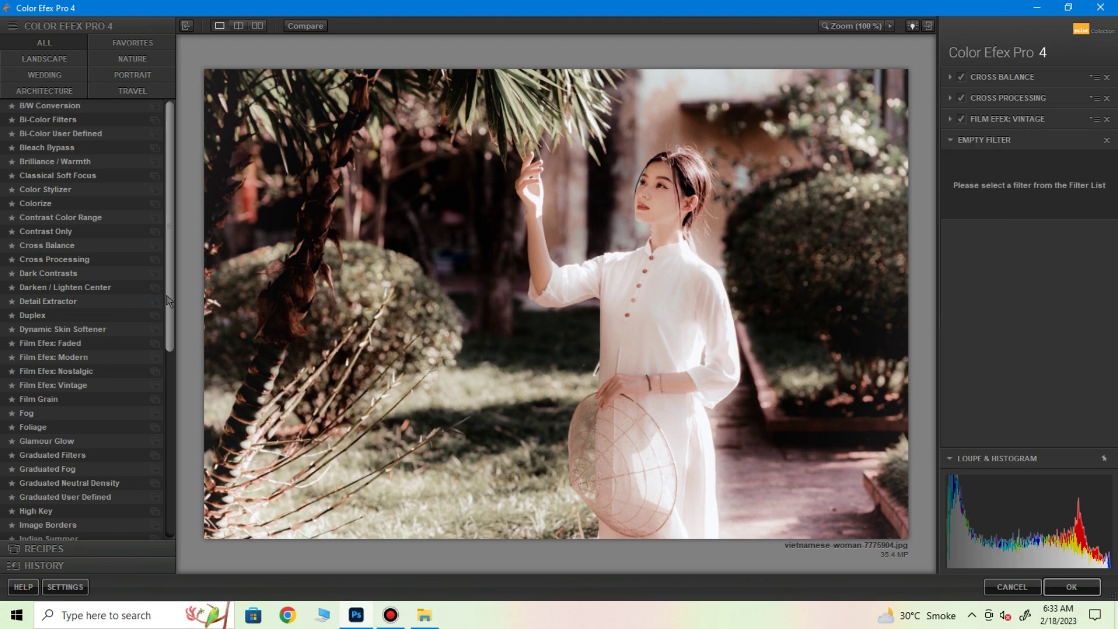
{"action": "scroll", "coordinate": [168, 301], "scroll_direction": "down", "scroll_amount": 5}
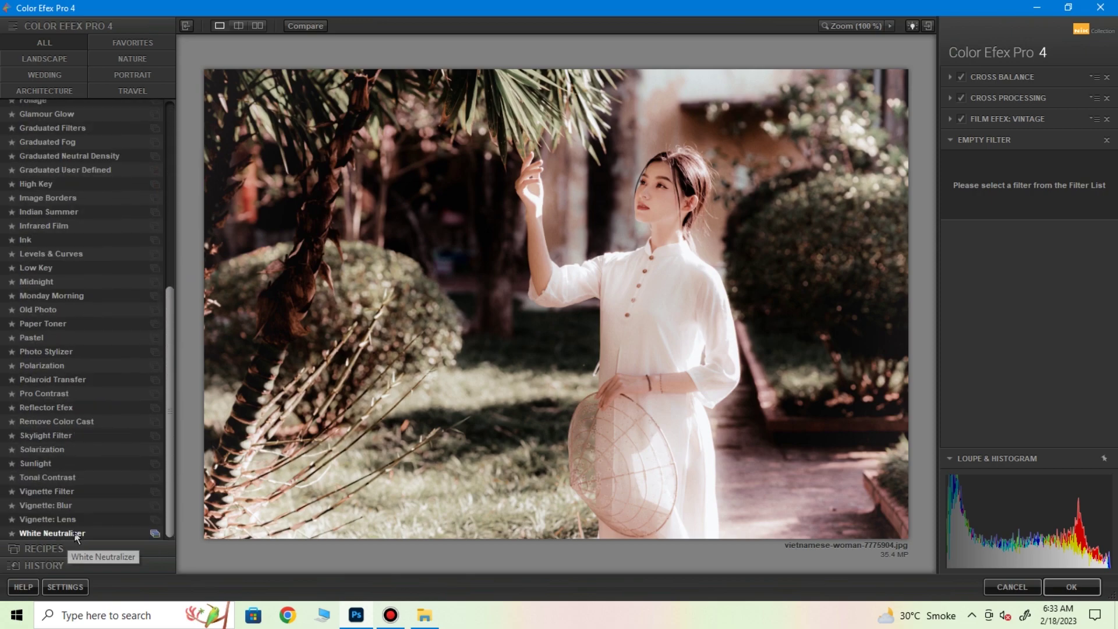
{"action": "left_click", "coordinate": [76, 533]}
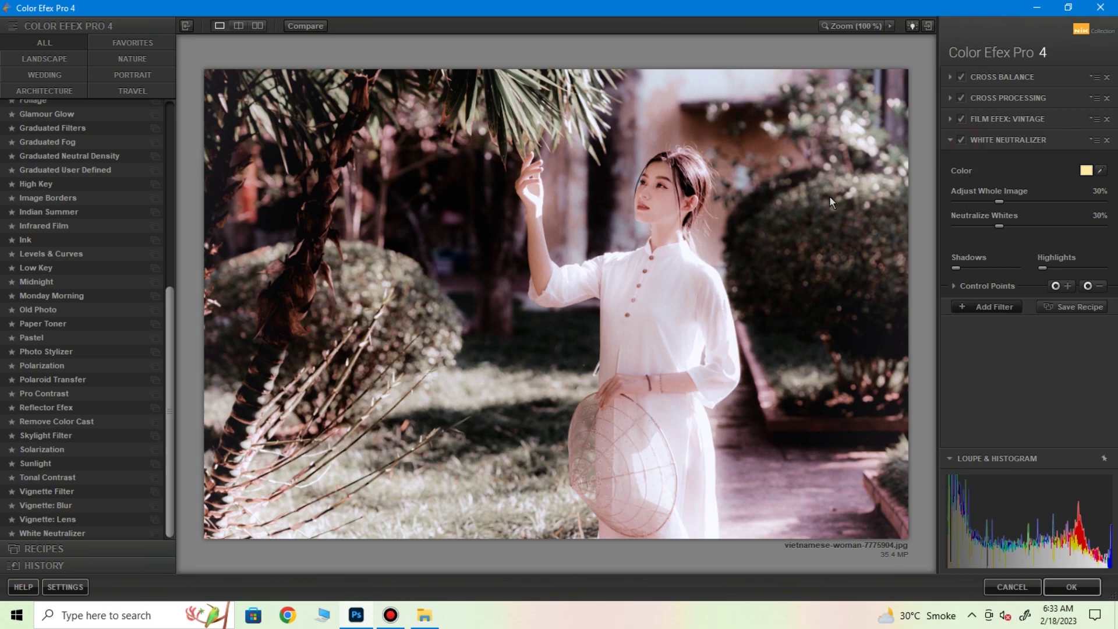
{"action": "left_click", "coordinate": [1072, 587]}
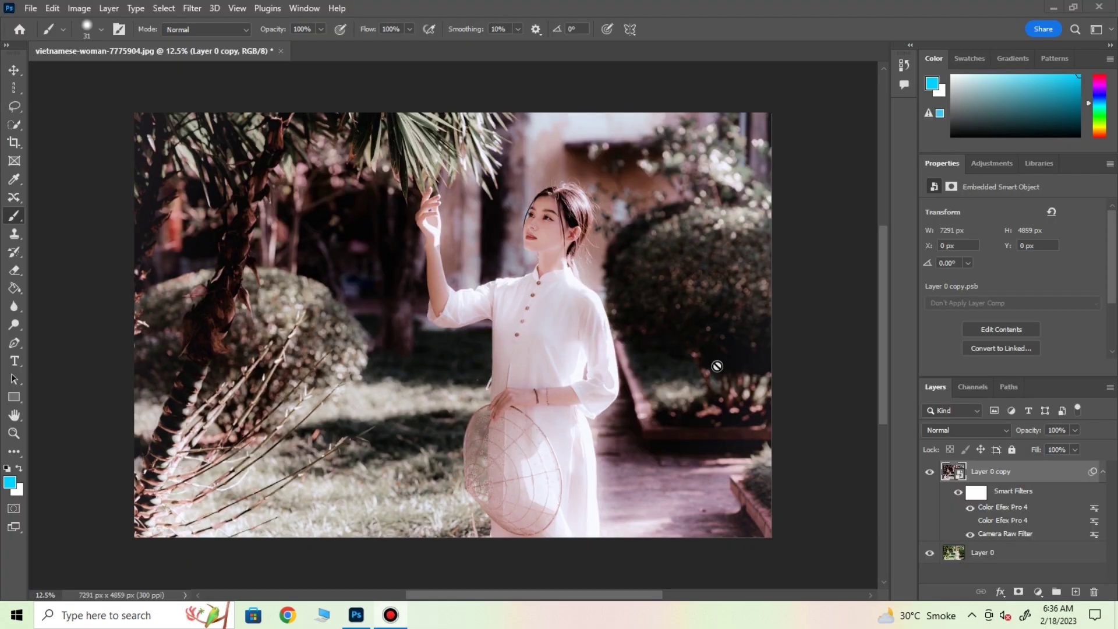
- Change the blend mode of Layer 0 copy to Hue
{"action": "left_click", "coordinate": [936, 432]}
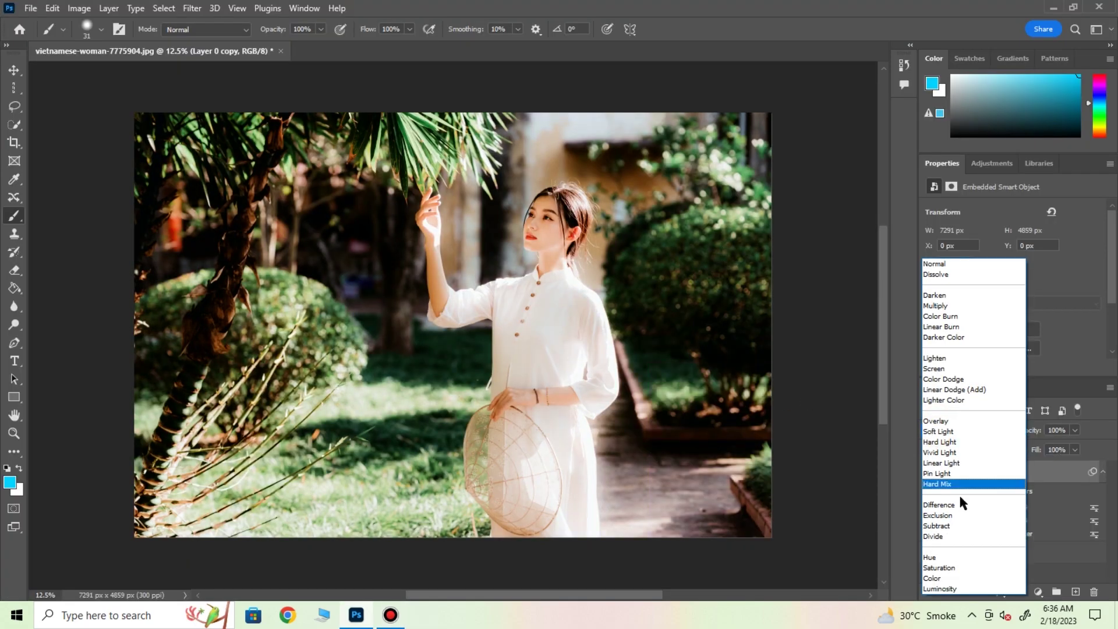
{"action": "left_click", "coordinate": [932, 557]}
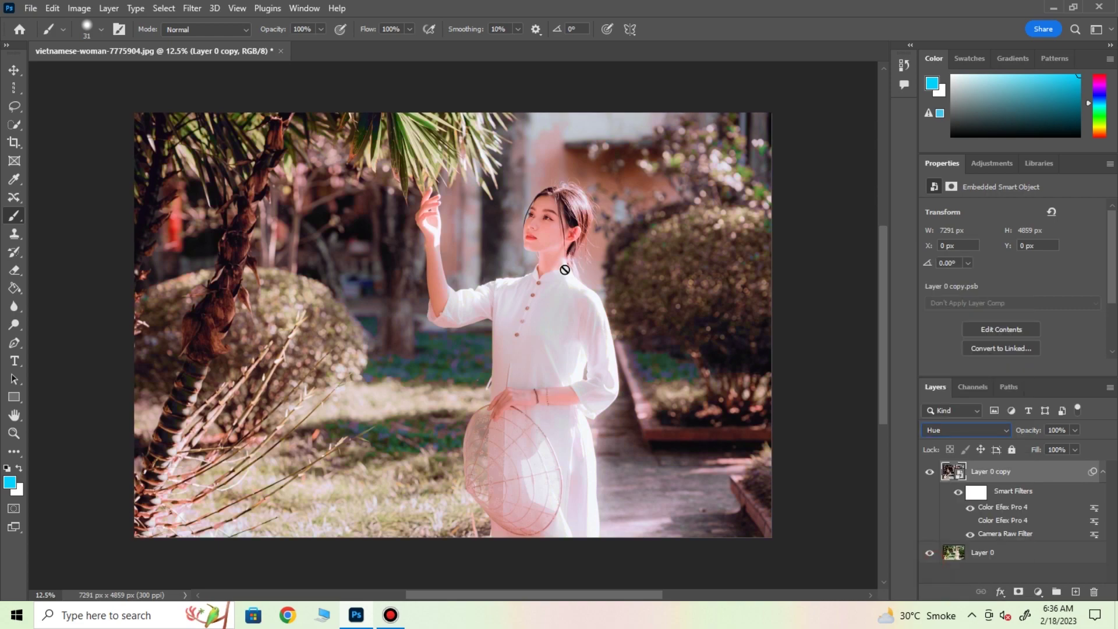
- Export the image as vietnamese-woman-7775904.png into the Dark moddy folder, overwriting the existing file
{"action": "left_click", "coordinate": [30, 9]}
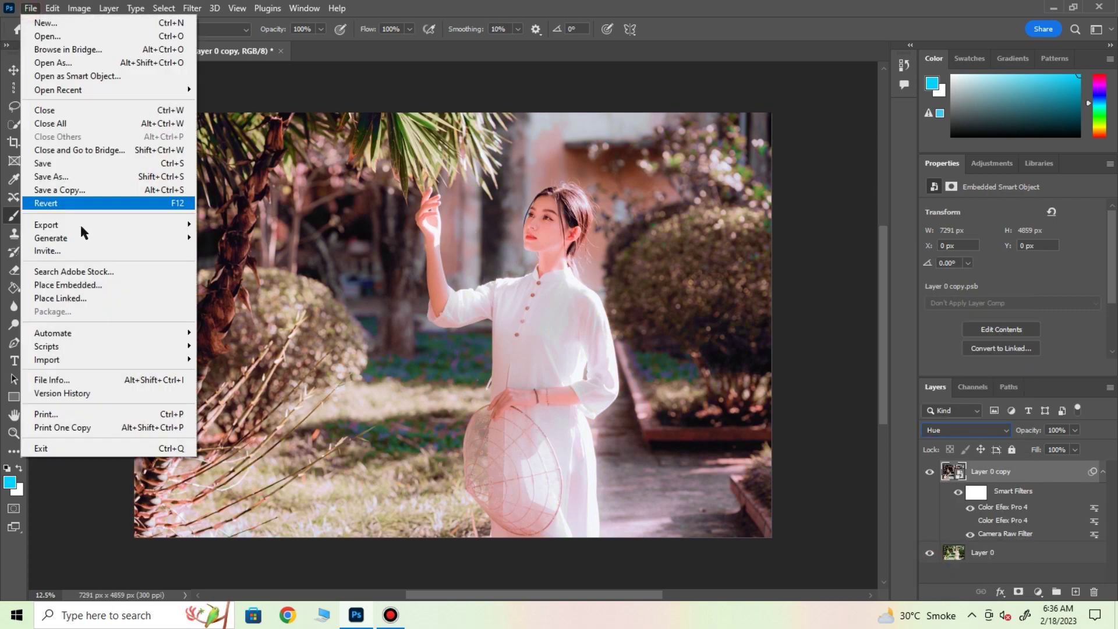
{"action": "mouse_move", "coordinate": [83, 239]}
{"action": "left_click", "coordinate": [215, 229]}
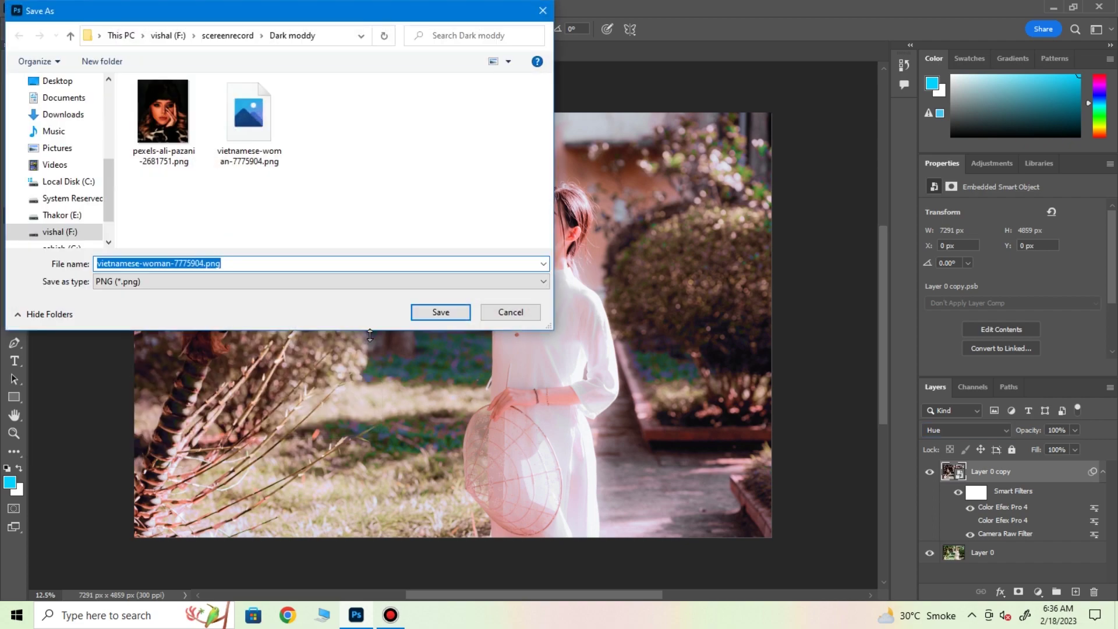
{"action": "left_click", "coordinate": [431, 313]}
{"action": "left_click", "coordinate": [591, 310]}
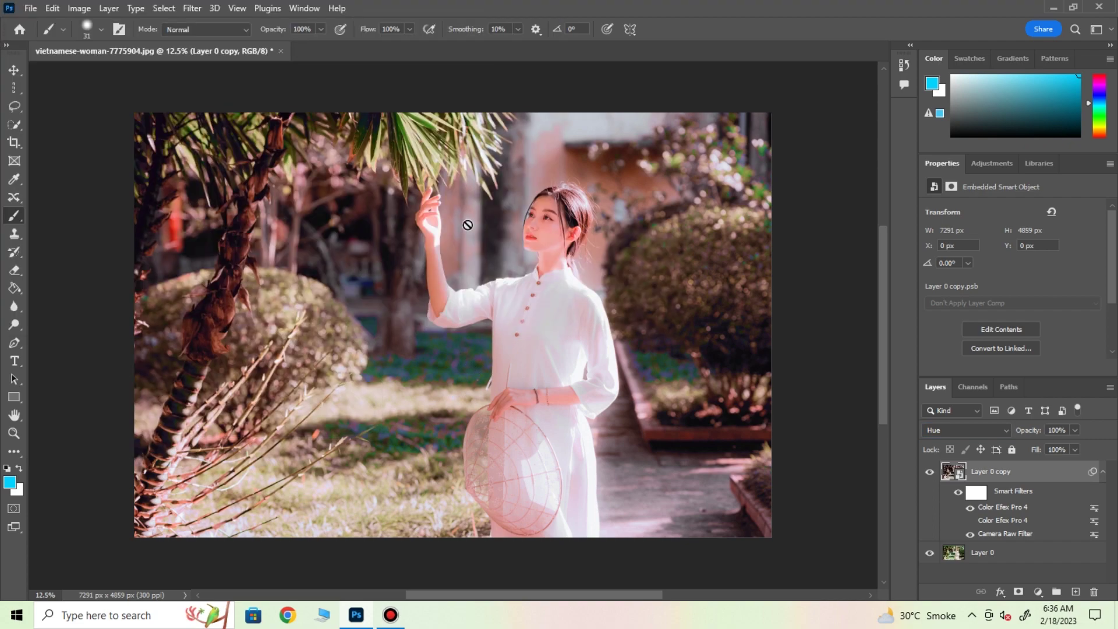